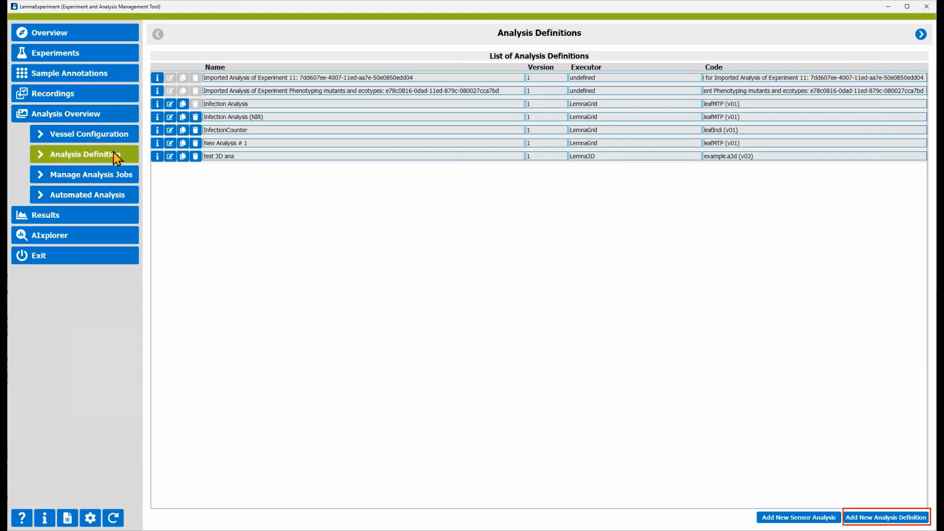
Step: Add a new analysis definition and set its analysis name to "Example Analysis"
{"action": "left_click", "coordinate": [862, 520]}
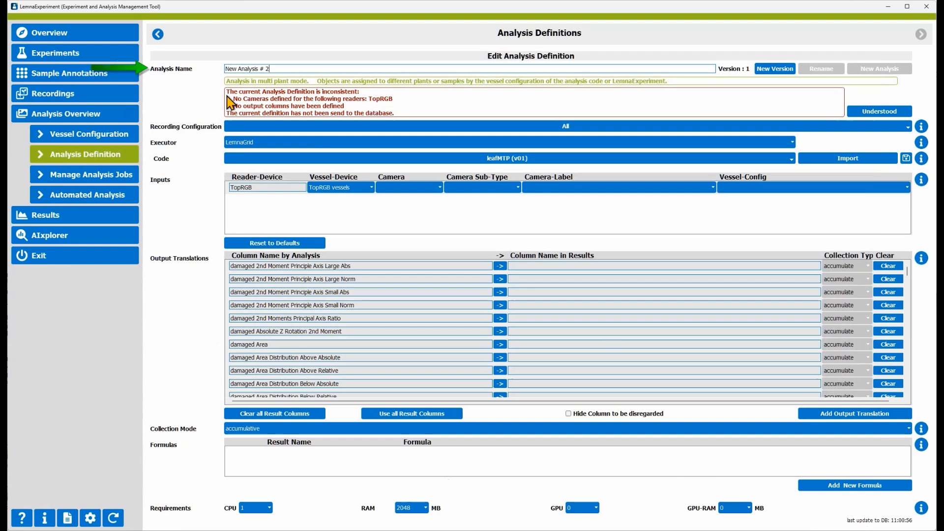
{"action": "left_click_drag", "start_coordinate": [271, 69], "coordinate": [200, 76]}
{"action": "type", "text": "E"}
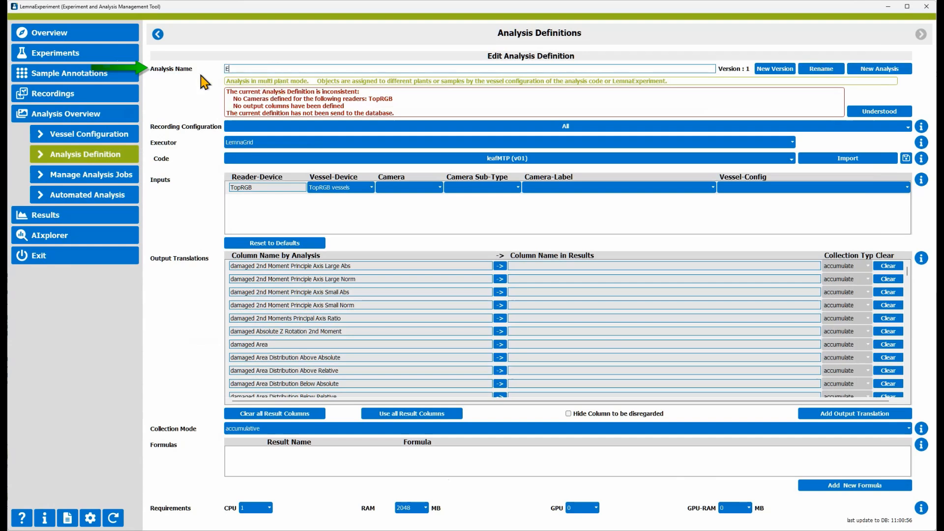
{"action": "type", "text": "xample Analys"}
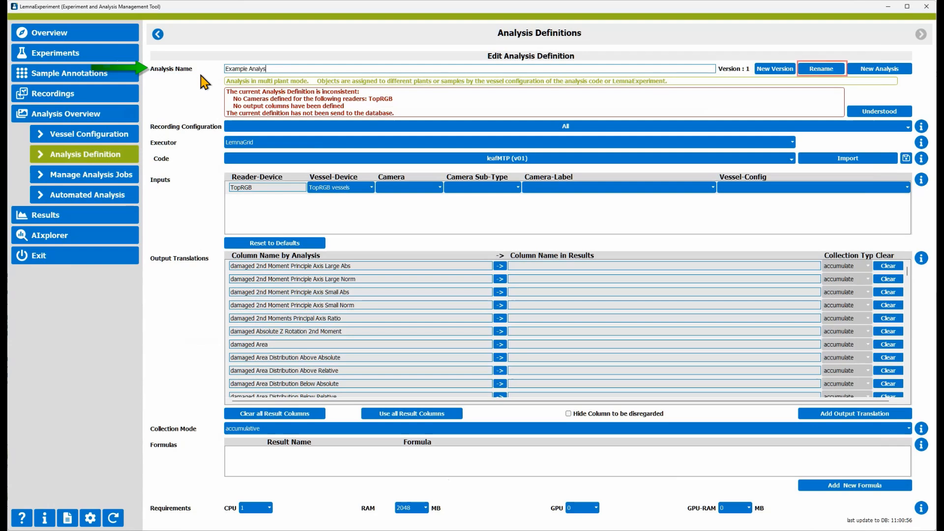
{"action": "type", "text": "is"}
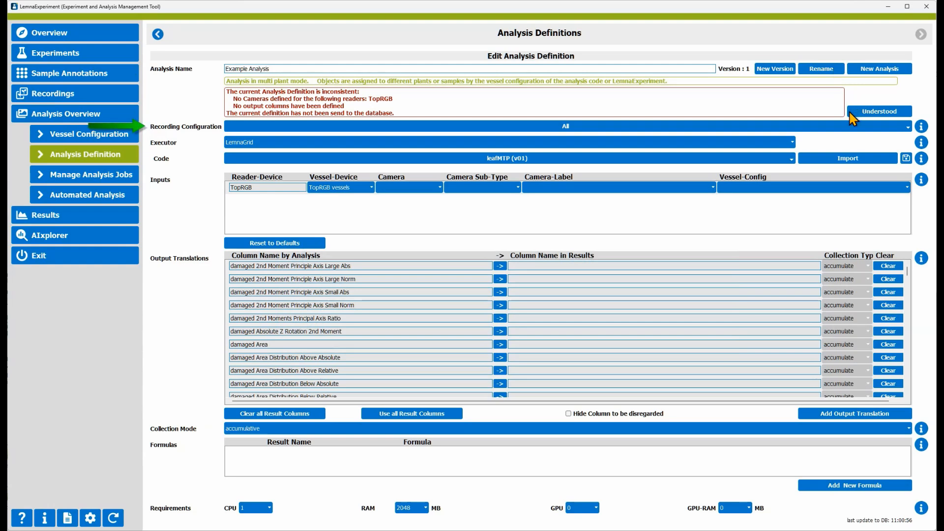
Step: Examine the options offered for the recording configuration, executor and code of the analysis definition
{"action": "left_click", "coordinate": [856, 127]}
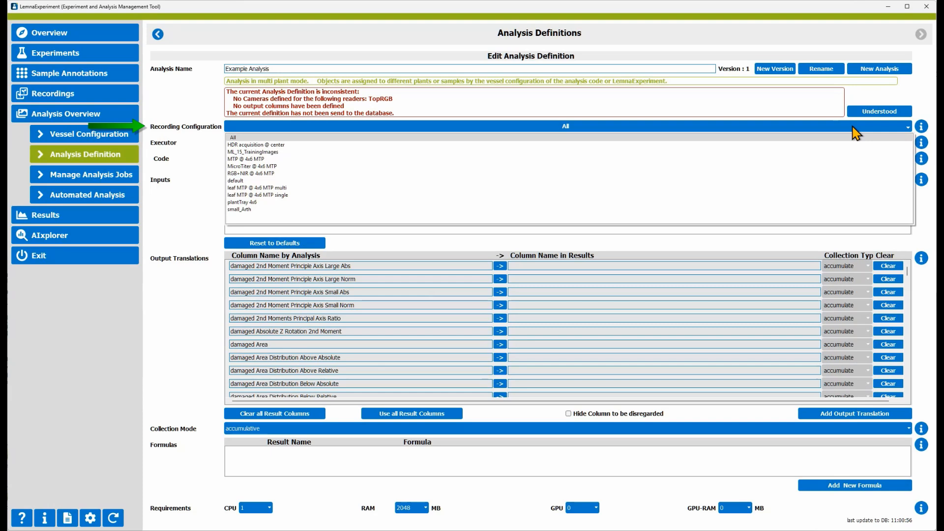
{"action": "left_click", "coordinate": [853, 127]}
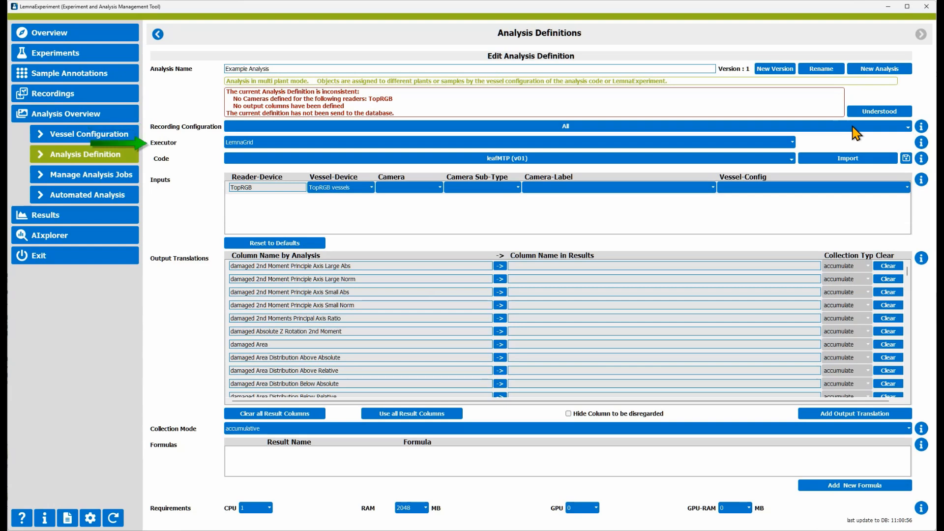
{"action": "left_click", "coordinate": [499, 142]}
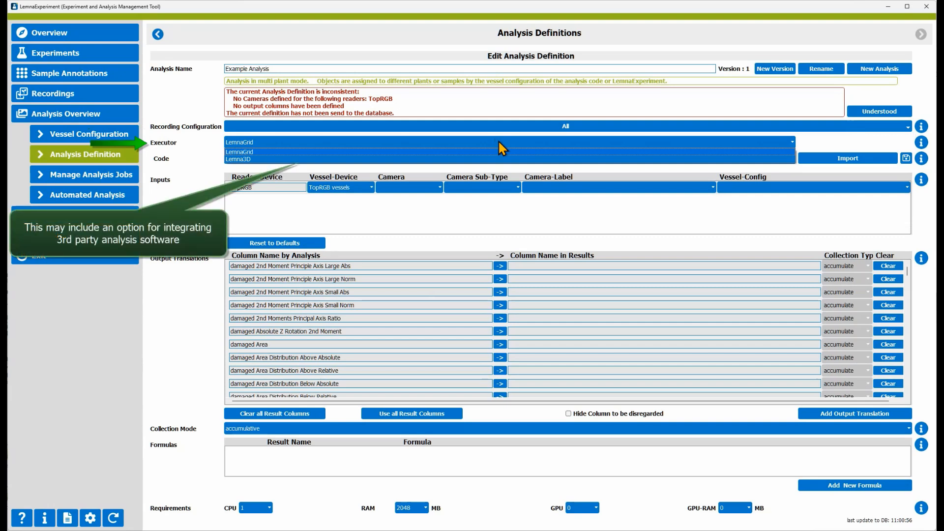
{"action": "left_click", "coordinate": [498, 143]}
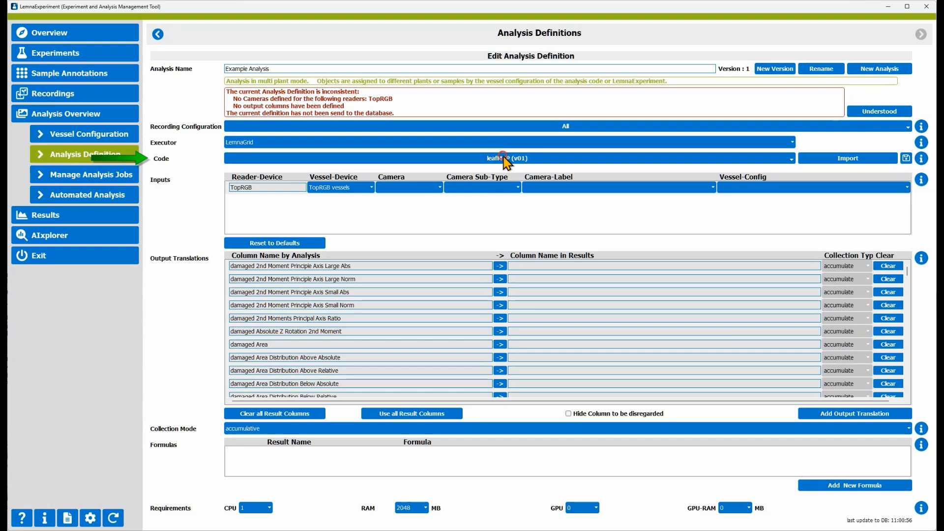
{"action": "left_click", "coordinate": [503, 159]}
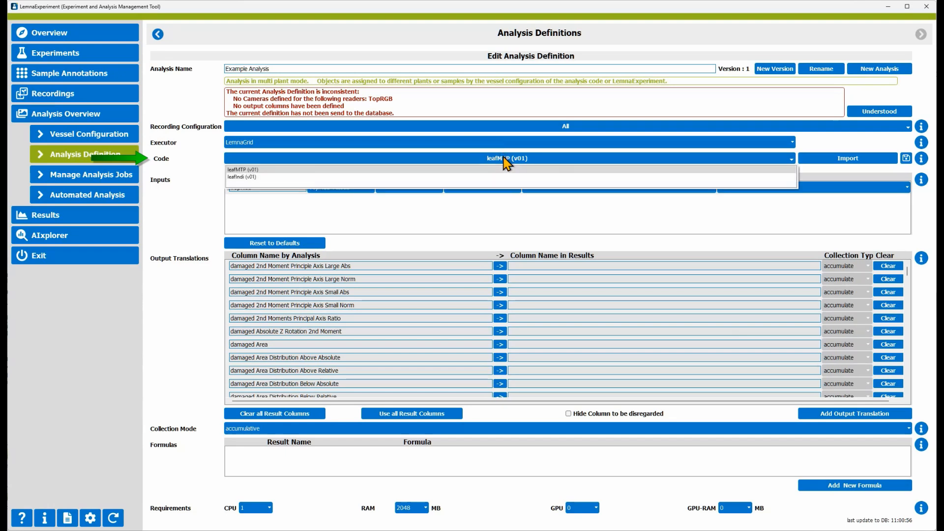
{"action": "left_click", "coordinate": [504, 159]}
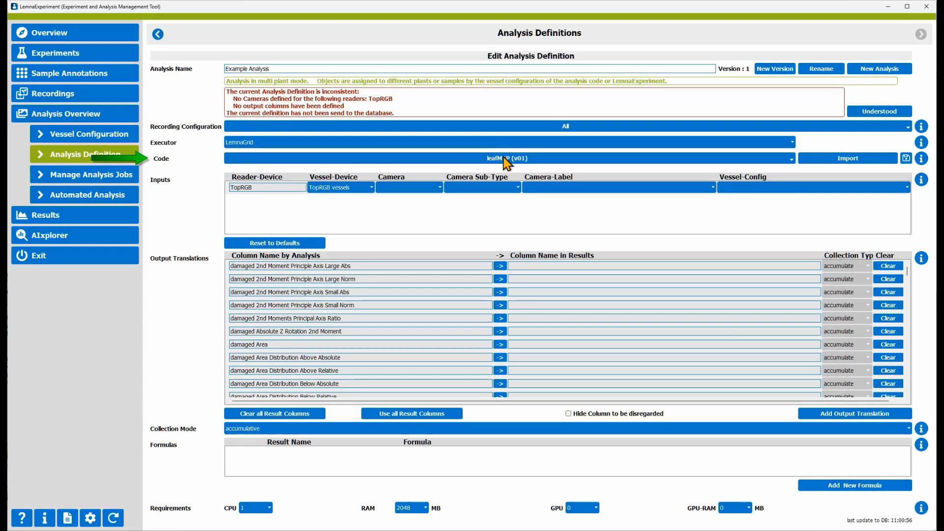
Step: Try to import example3.iac from the pap folder as the analysis code
{"action": "left_click", "coordinate": [816, 158]}
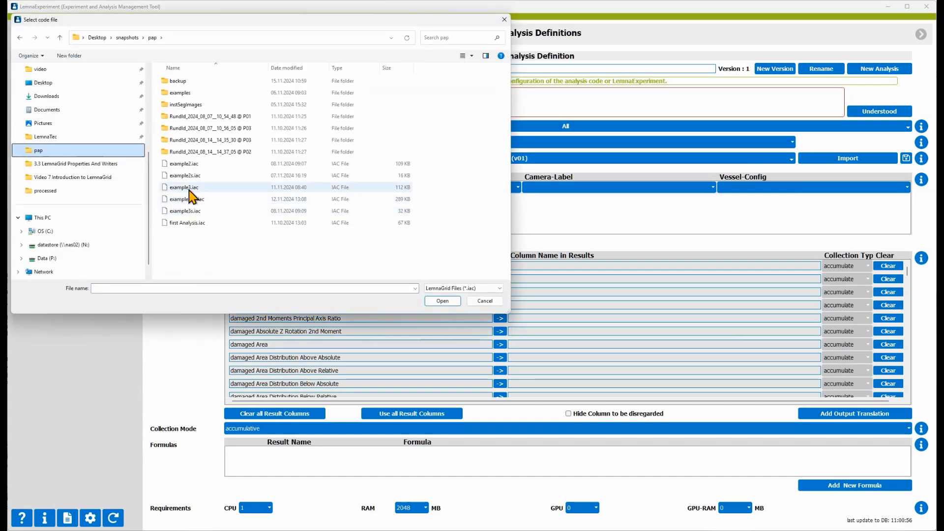
{"action": "left_click", "coordinate": [189, 188]}
{"action": "double_click", "coordinate": [188, 188]}
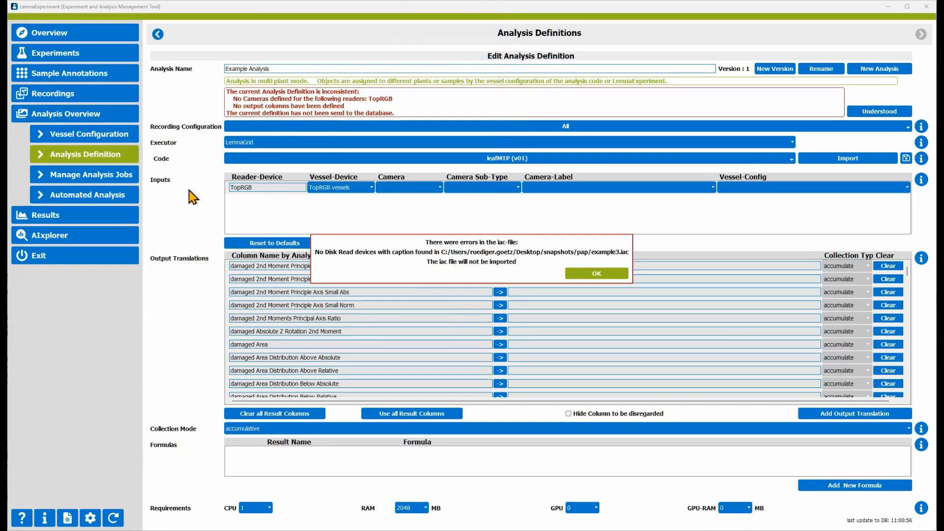
{"action": "left_click", "coordinate": [573, 274]}
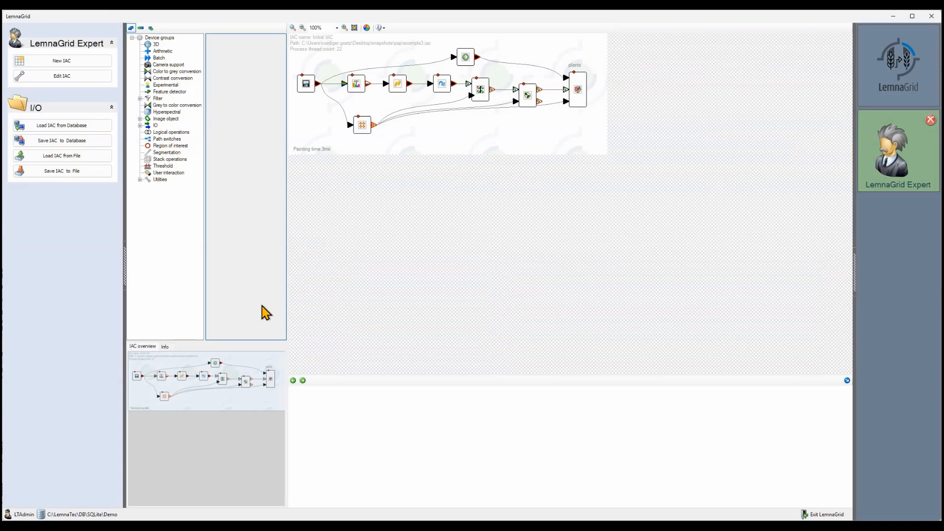
Step: In LemnaGrid, give the image reader device at the start of the example3 grid the caption "RGB top"
{"action": "right_click", "coordinate": [304, 90]}
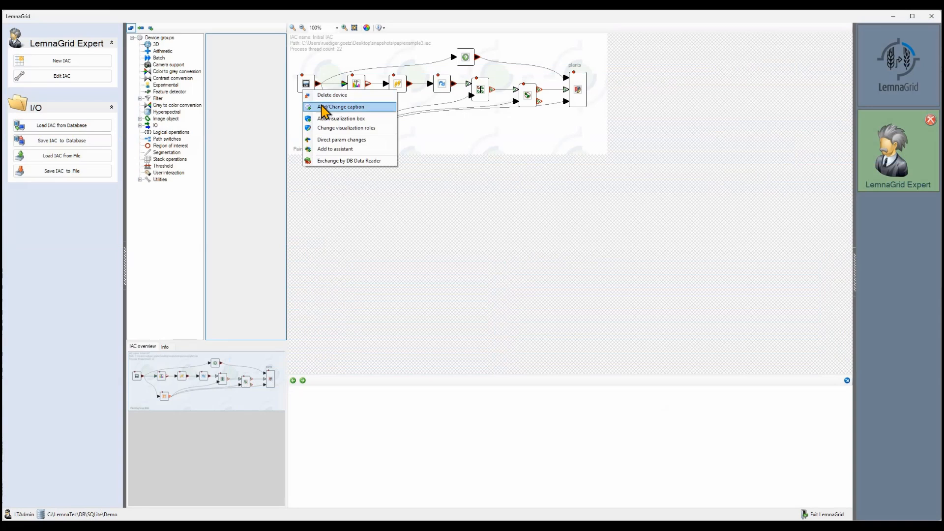
{"action": "left_click", "coordinate": [318, 108]}
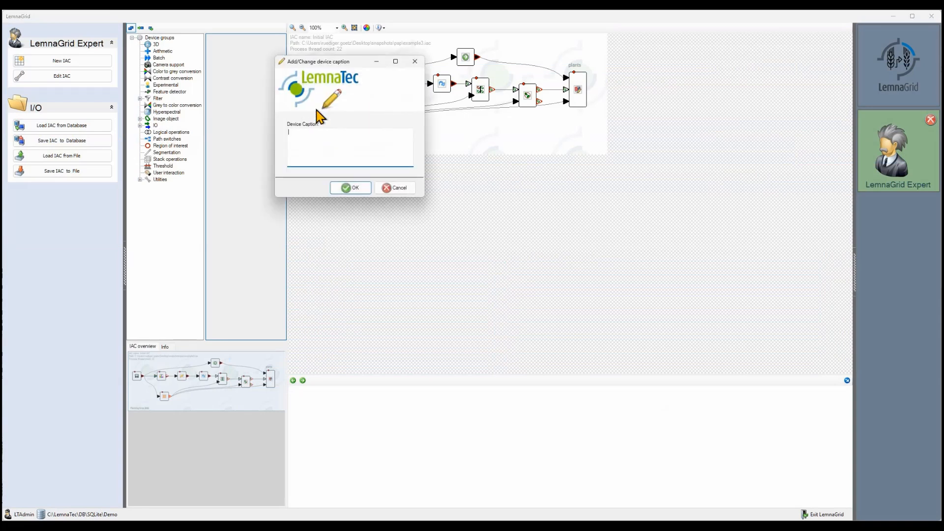
{"action": "type", "text": "RGB top"}
{"action": "left_click", "coordinate": [350, 188]}
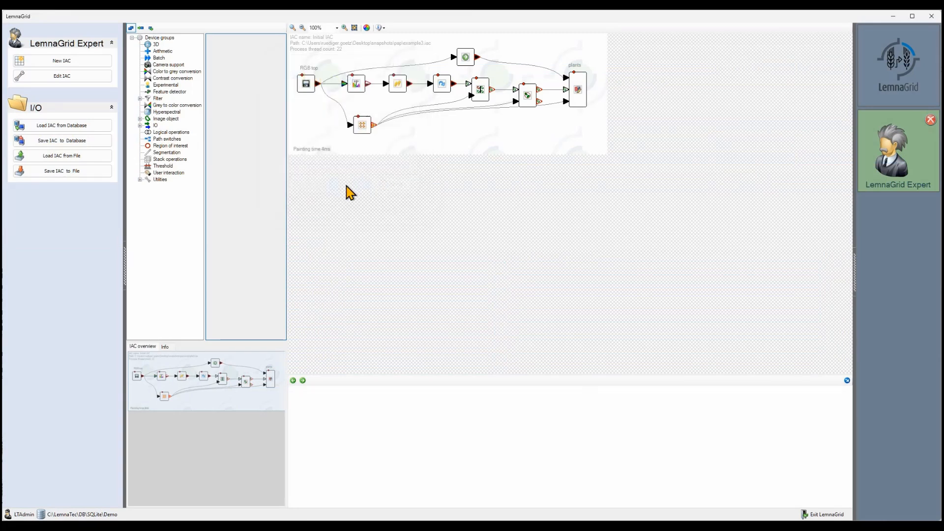
Step: Give the uncaptioned device below the main chain, fed by the RGB top reader, the caption "V C RGB top"
{"action": "right_click", "coordinate": [361, 128]}
{"action": "left_click", "coordinate": [377, 147]}
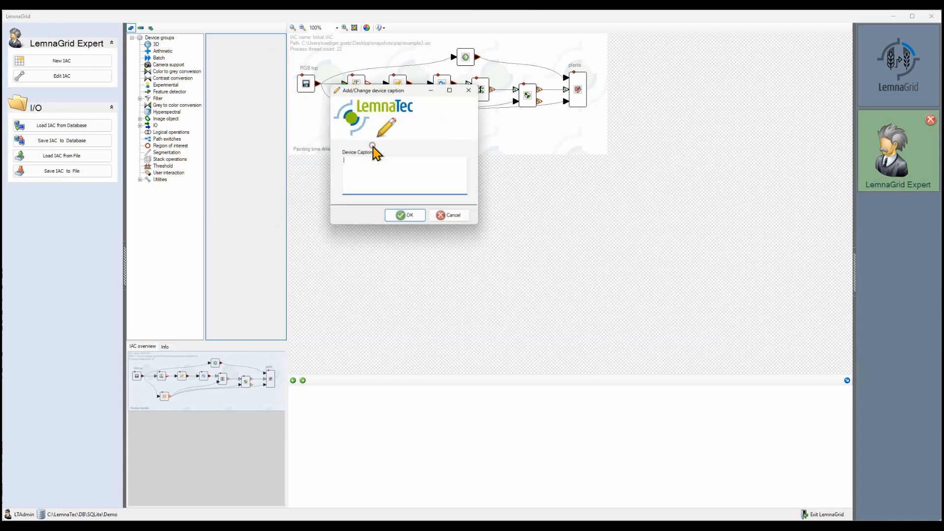
{"action": "type", "text": "V"}
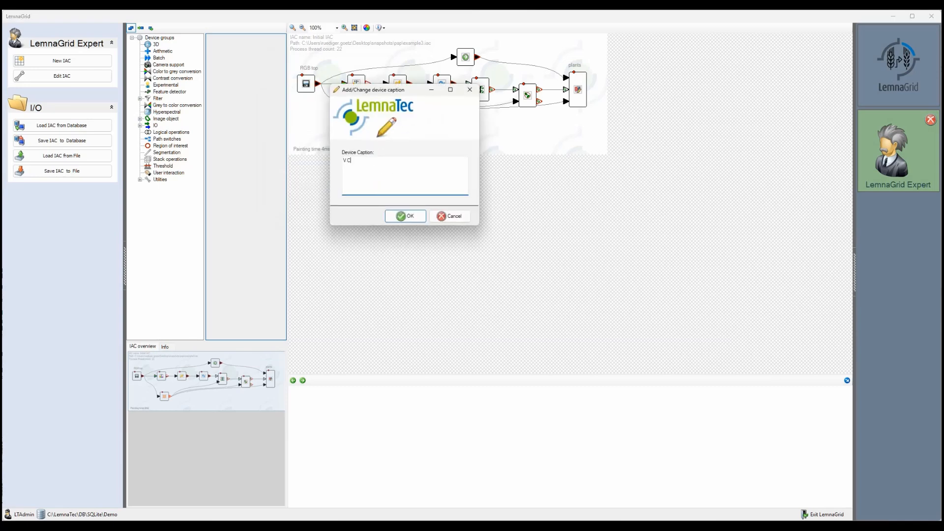
{"action": "type", "text": " C RGB top"}
{"action": "left_click", "coordinate": [406, 216]}
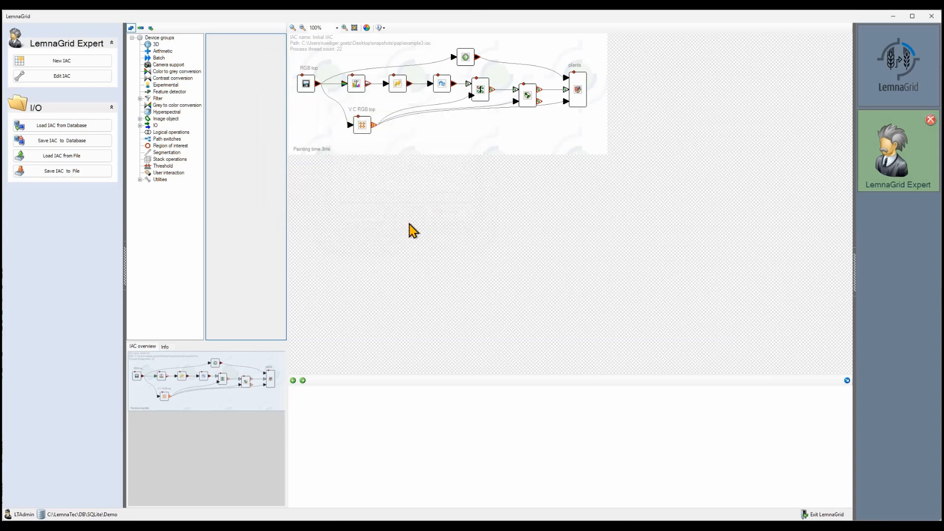
Step: Save the captioned grid to file, overwriting example3.iac in the pap folder
{"action": "left_click", "coordinate": [95, 177]}
{"action": "double_click", "coordinate": [127, 197]}
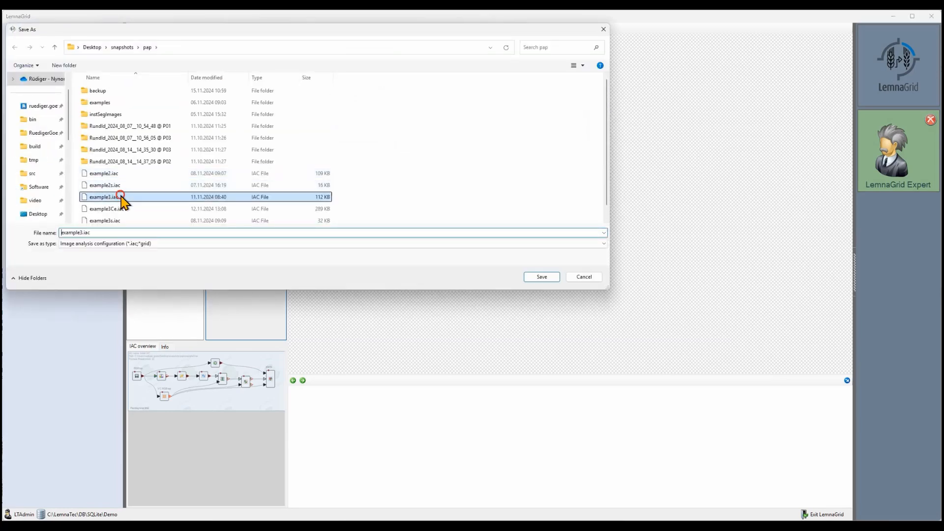
{"action": "left_click", "coordinate": [492, 271]}
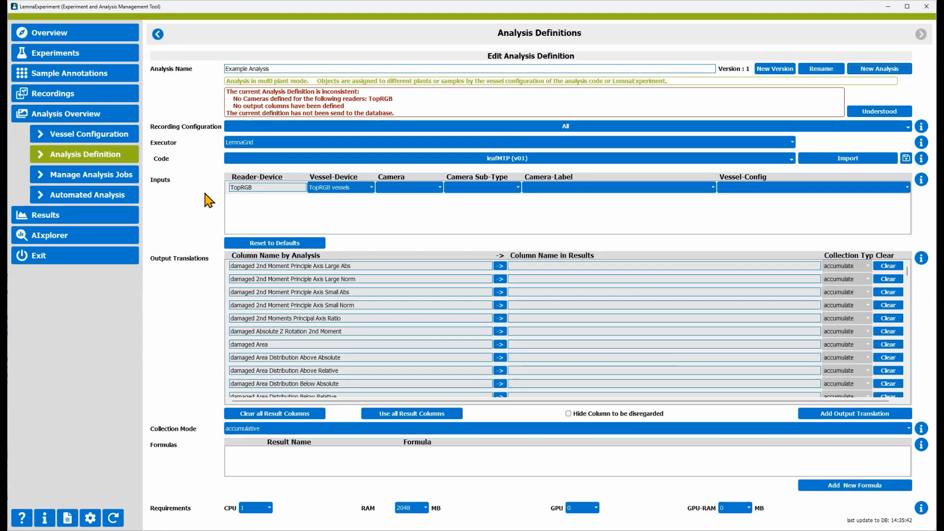
Step: In LemnaExperiment, import example3.iac as the code and assign its reader the RGB top camera with label small_Arth_norm
{"action": "left_click", "coordinate": [853, 160]}
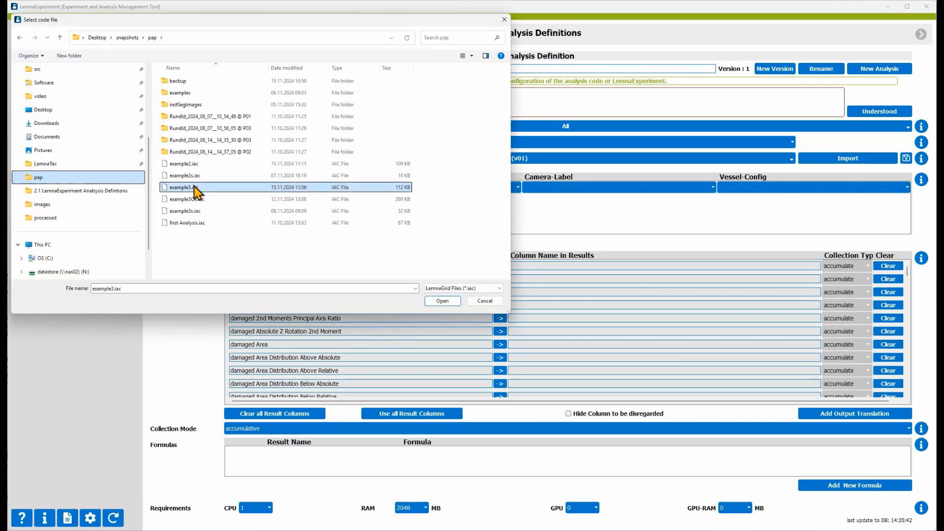
{"action": "double_click", "coordinate": [196, 188]}
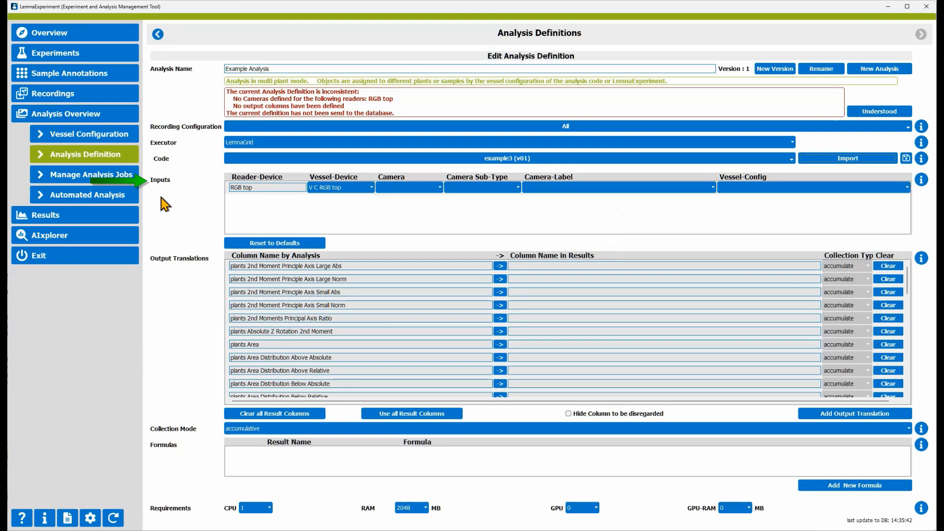
{"action": "left_click", "coordinate": [402, 191]}
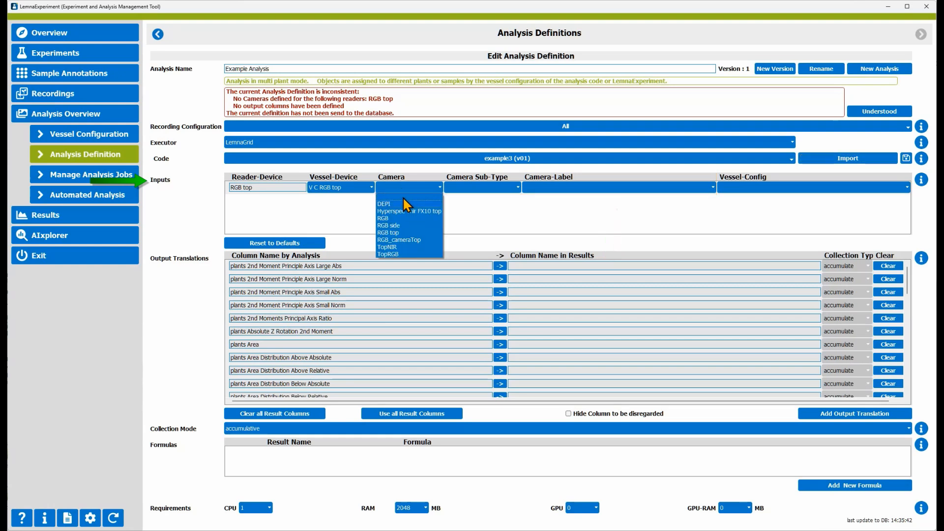
{"action": "left_click", "coordinate": [403, 232]}
{"action": "left_click", "coordinate": [566, 180]}
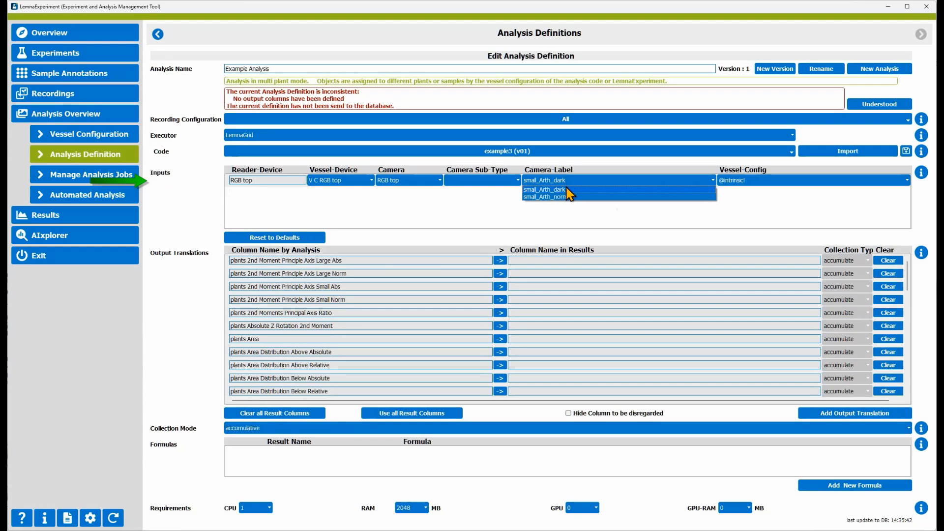
{"action": "left_click", "coordinate": [566, 196]}
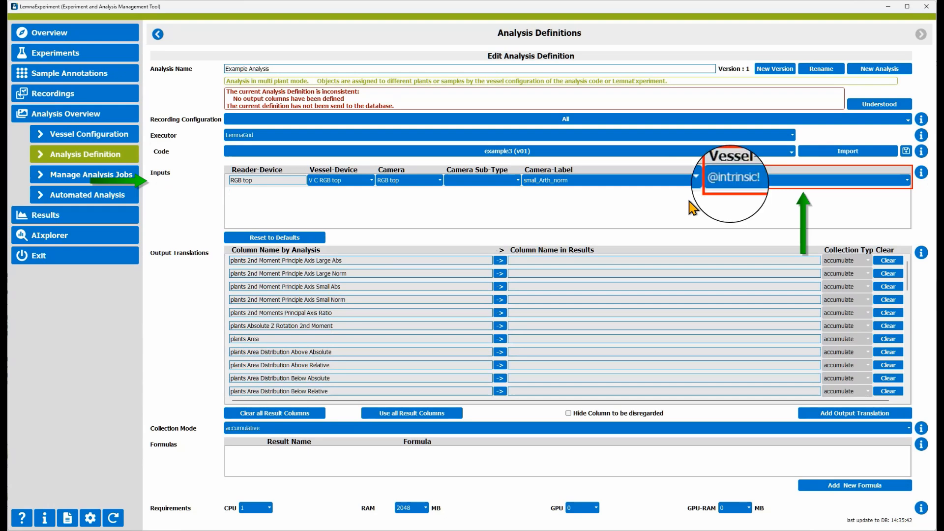
Step: Import example2.iac from the pap folder as the analysis code
{"action": "left_click", "coordinate": [809, 155]}
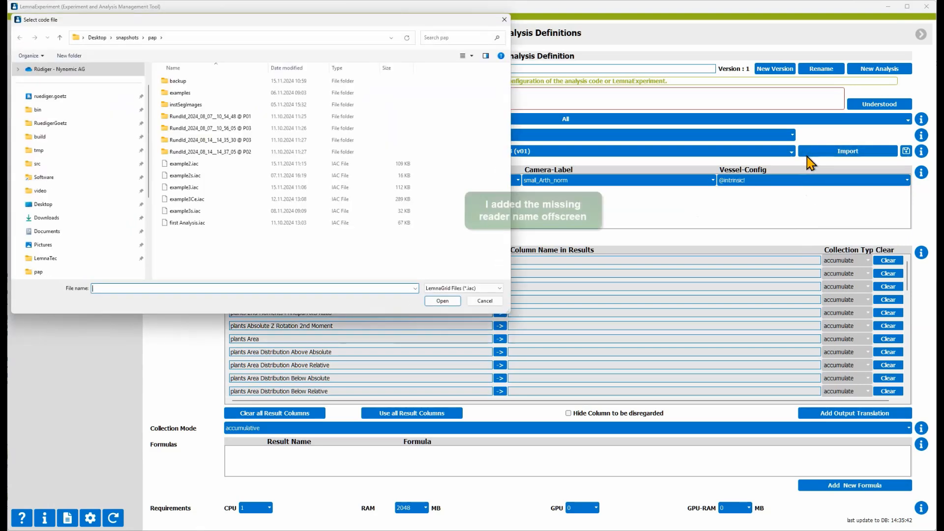
{"action": "double_click", "coordinate": [189, 164]}
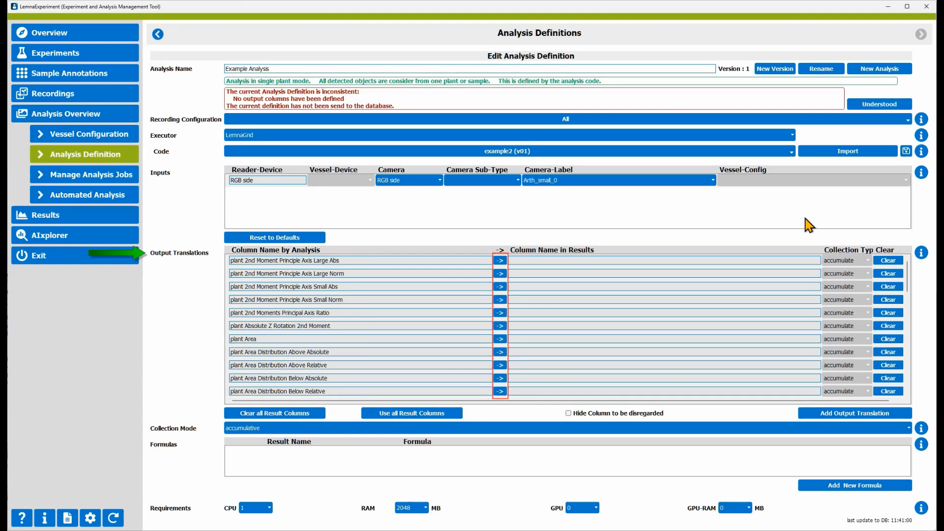
Step: Include the plant Area output in the results under the column name "Plant Area"
{"action": "left_click", "coordinate": [501, 339]}
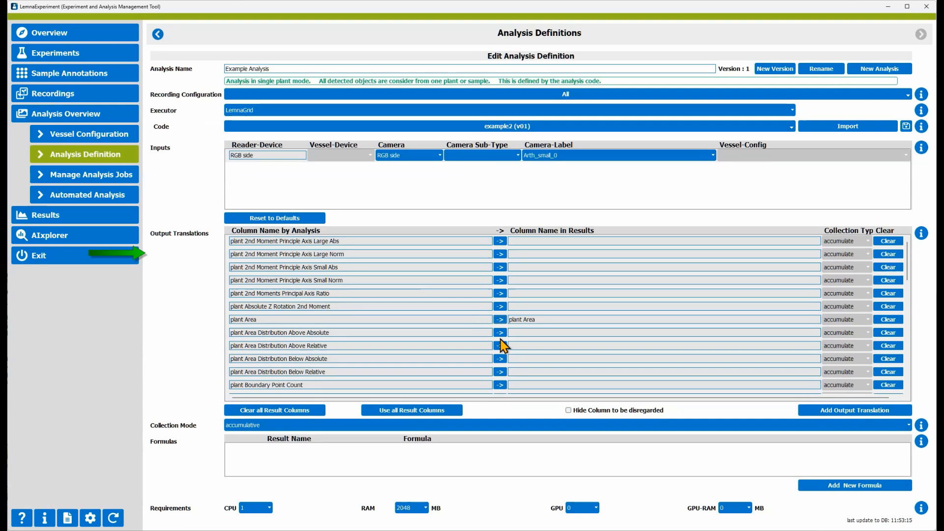
{"action": "left_click", "coordinate": [549, 320]}
{"action": "key", "text": "BackSpace"}
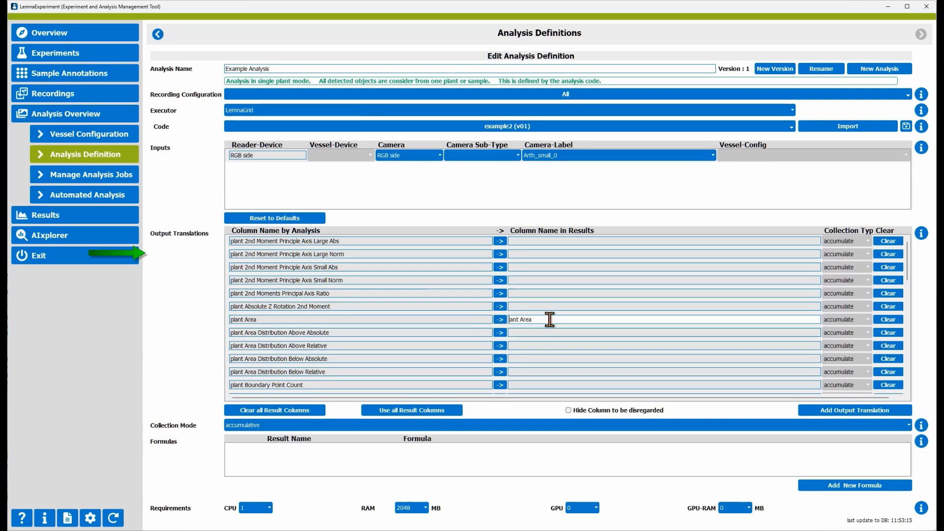
{"action": "type", "text": "Pl"}
{"action": "key", "text": "Return"}
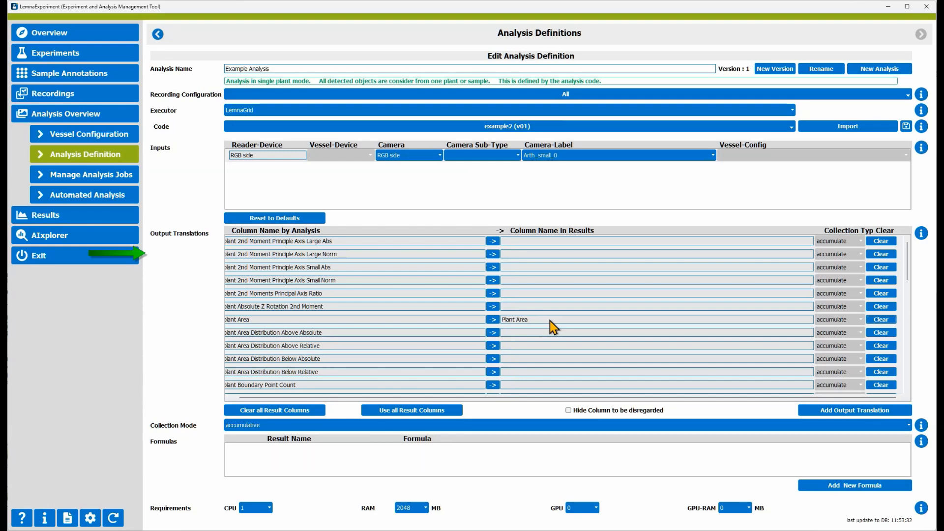
Step: Include the plant Convex Hull Area output in the results under the column name "Convex Hull Area"
{"action": "scroll", "coordinate": [550, 321], "scroll_direction": "down", "scroll_amount": 7}
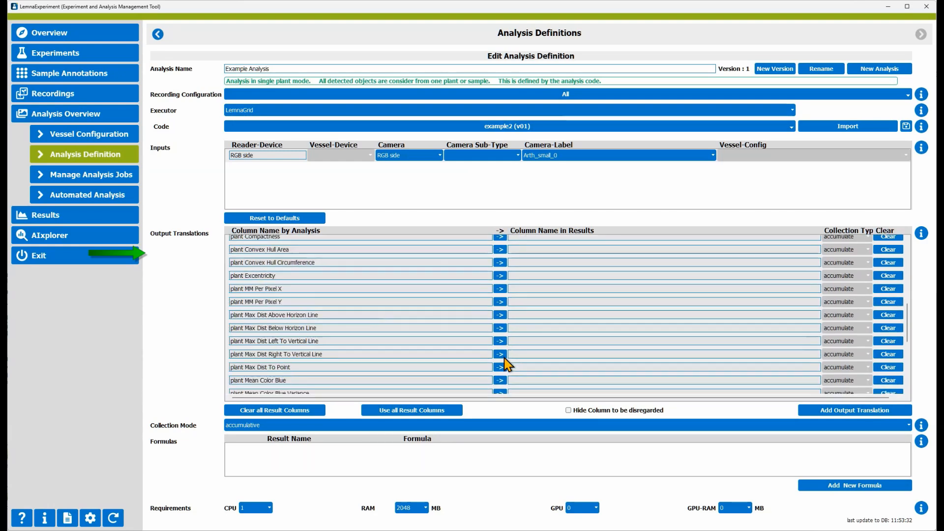
{"action": "left_click", "coordinate": [531, 249]}
{"action": "type", "text": "Con"}
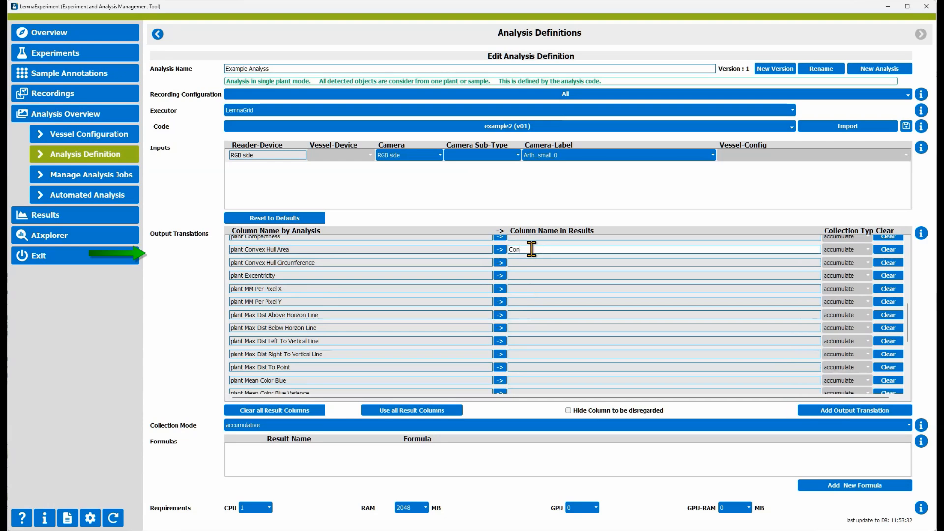
{"action": "type", "text": "vex Hull Area"}
{"action": "key", "text": "Return"}
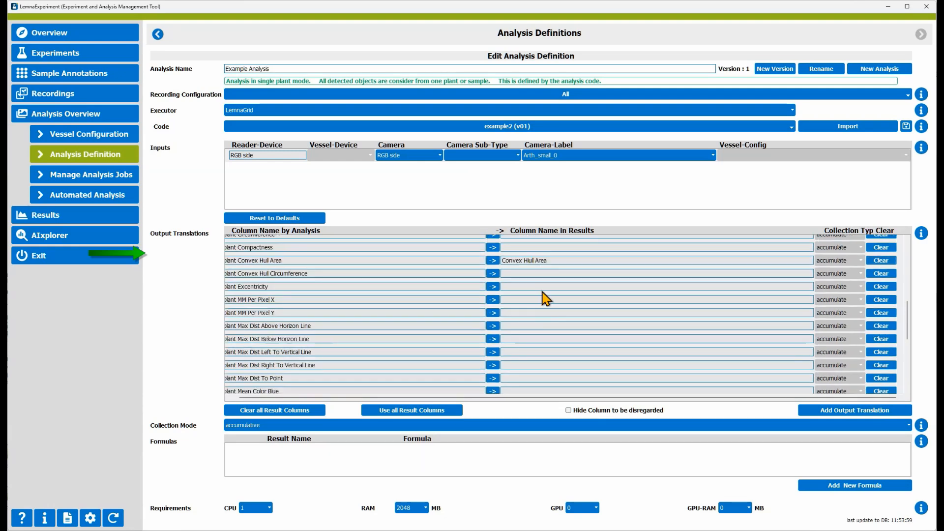
{"action": "scroll", "coordinate": [543, 347], "scroll_direction": "down", "scroll_amount": 5}
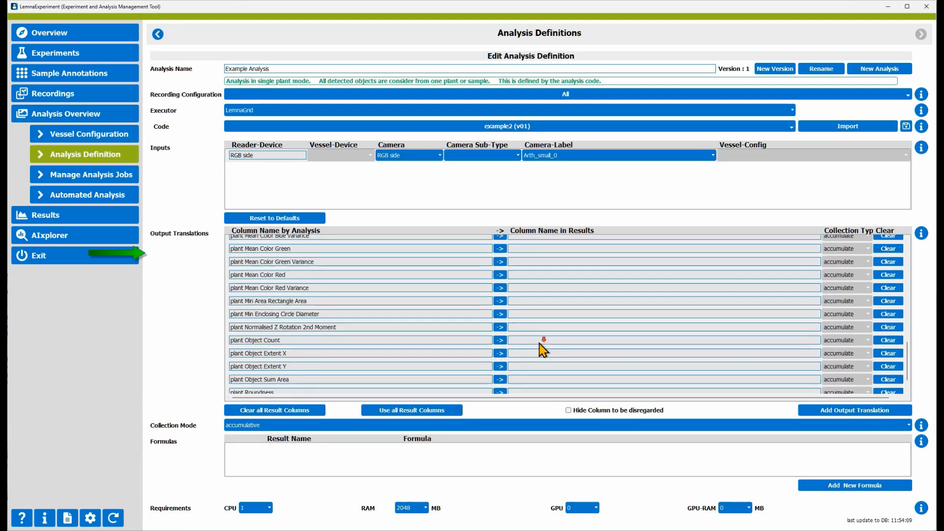
Step: Include plant Object Extent X in the results as "Plant Width" and plant Object Extent Y as "Plant Height"
{"action": "left_click", "coordinate": [544, 353]}
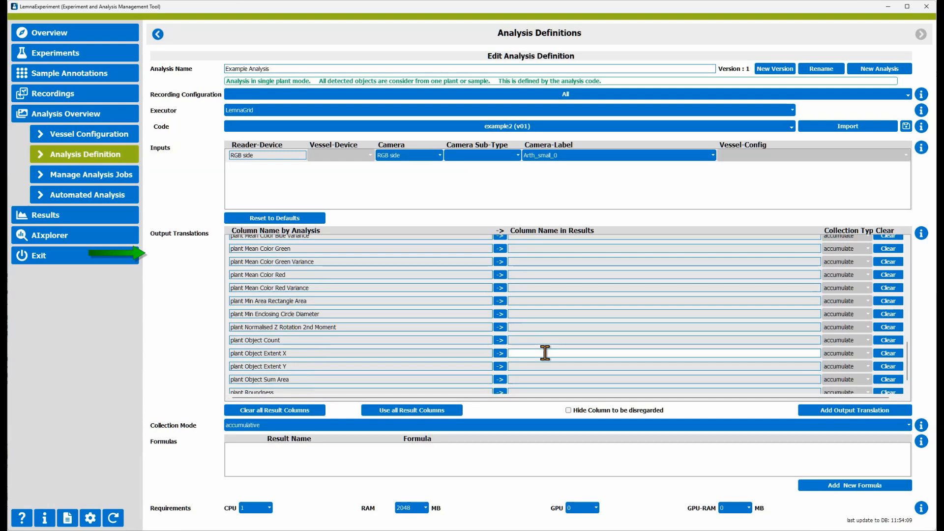
{"action": "type", "text": "Plant Width"}
{"action": "left_click", "coordinate": [544, 364]}
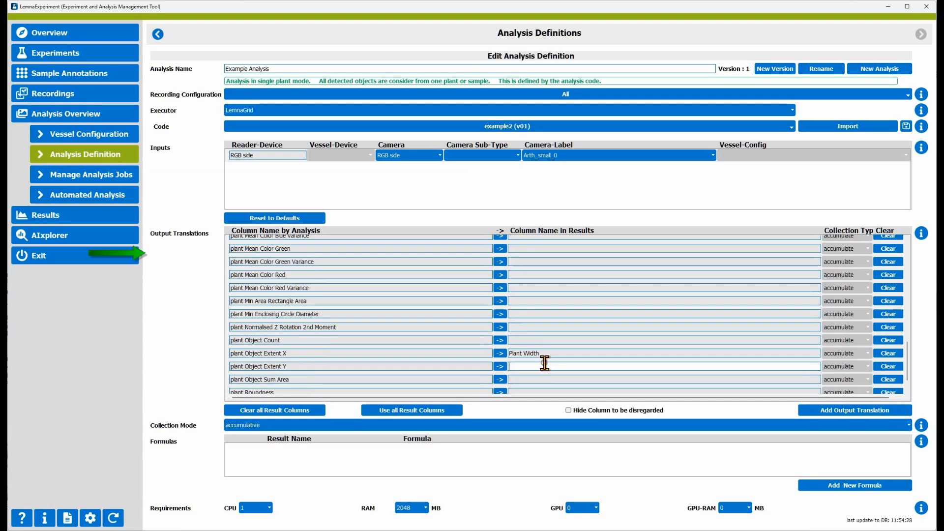
{"action": "type", "text": "Plant Height"}
{"action": "key", "text": "Return"}
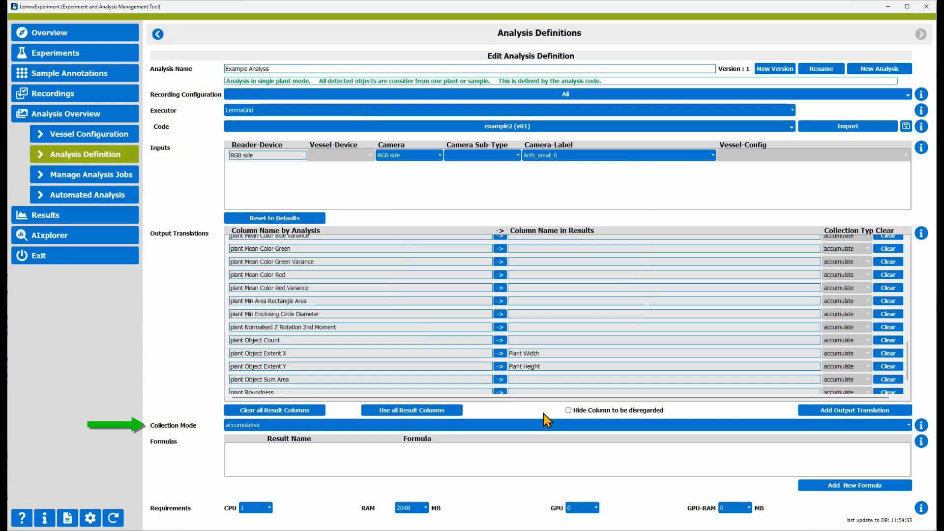
Step: Set the collection mode of the Example Analysis to individual
{"action": "left_click", "coordinate": [494, 425]}
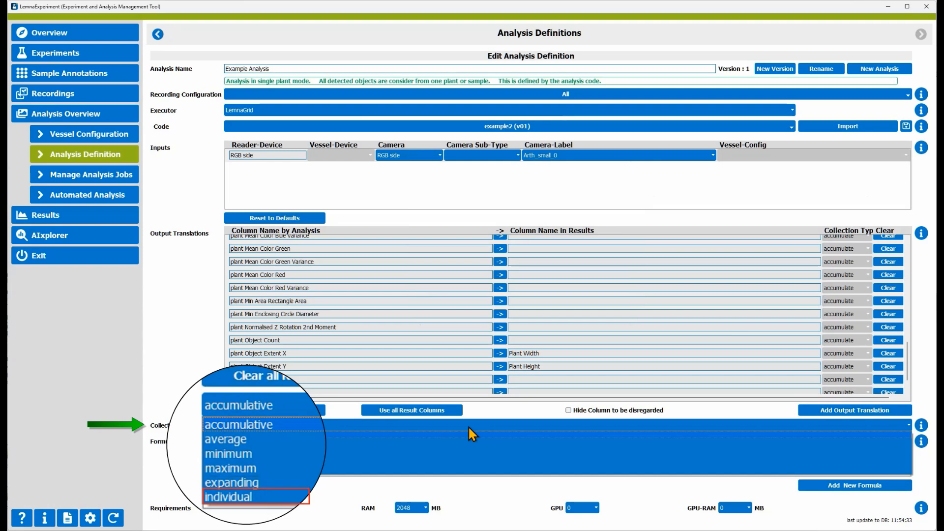
{"action": "left_click", "coordinate": [449, 474]}
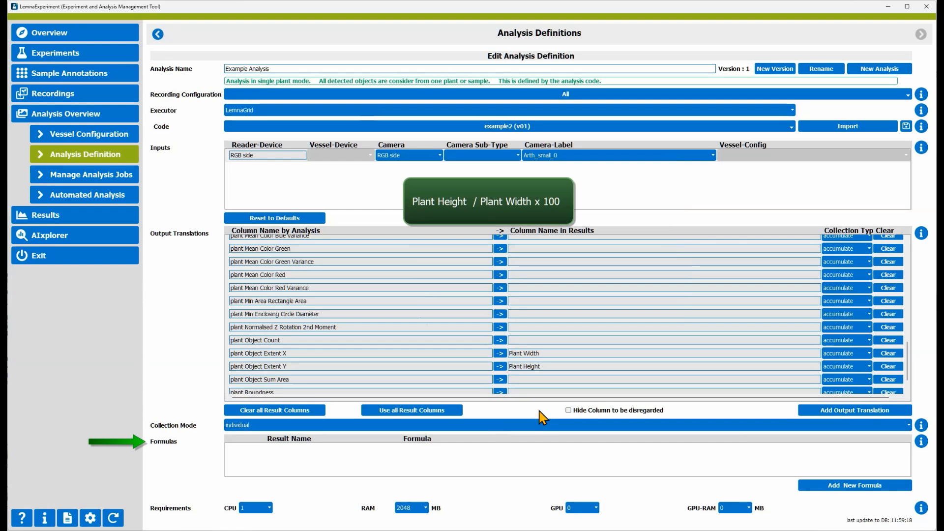
Step: Start a new formula with the result name "relative height"
{"action": "left_click", "coordinate": [825, 486]}
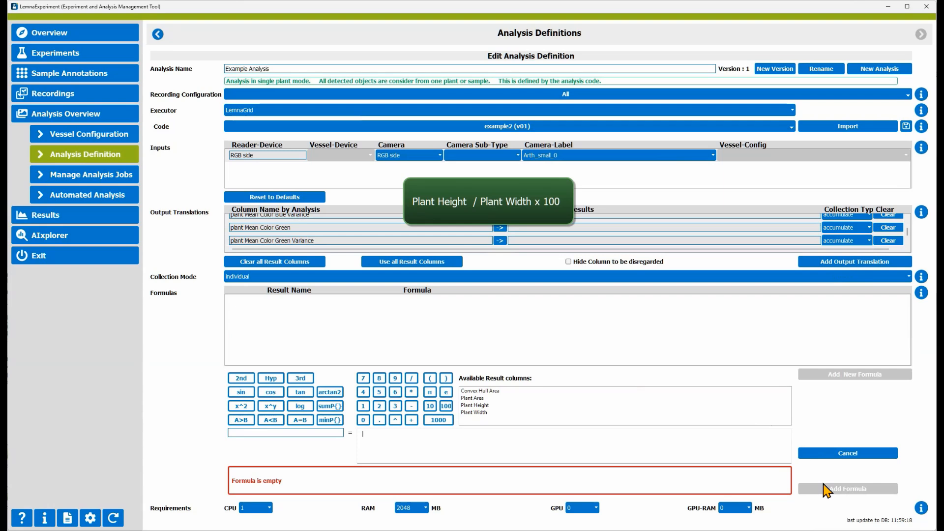
{"action": "left_click", "coordinate": [317, 432]}
{"action": "type", "text": "relative height"}
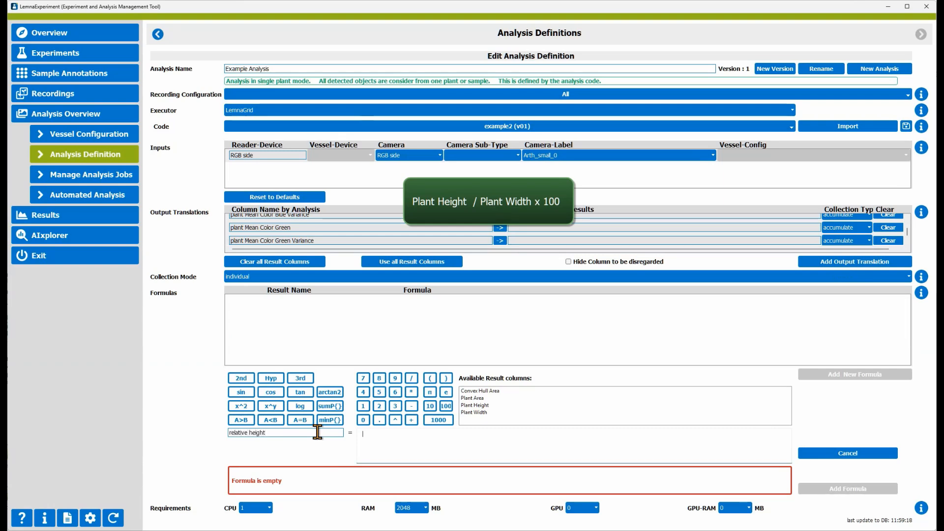
Step: Define the relative height formula as [Plant Height] / [Plant Width] * 100 and add it to the analysis definition
{"action": "double_click", "coordinate": [475, 405]}
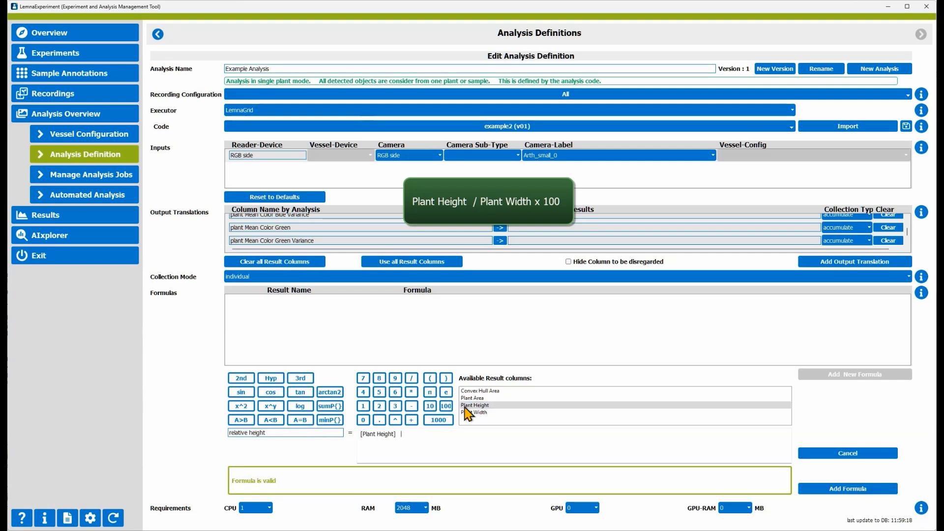
{"action": "left_click", "coordinate": [411, 378]}
{"action": "double_click", "coordinate": [473, 412]}
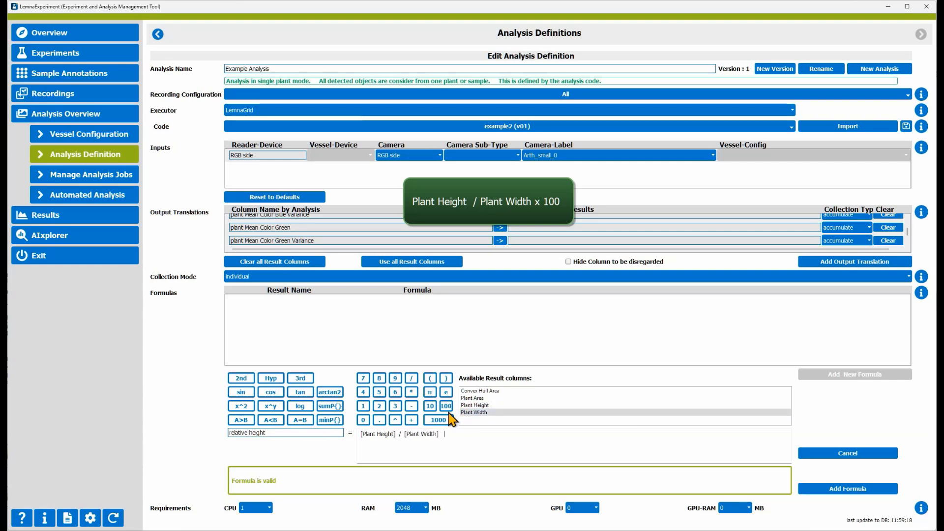
{"action": "left_click", "coordinate": [410, 393]}
{"action": "left_click", "coordinate": [445, 406]}
{"action": "key", "text": "Left"}
{"action": "key", "text": "Left"}
{"action": "key", "text": "End"}
{"action": "key", "text": "BackSpace"}
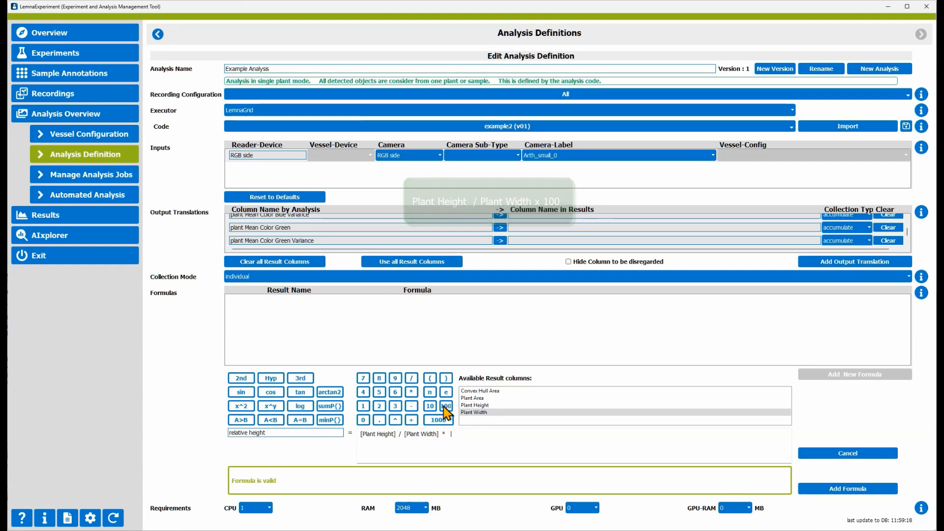
{"action": "left_click", "coordinate": [445, 406]}
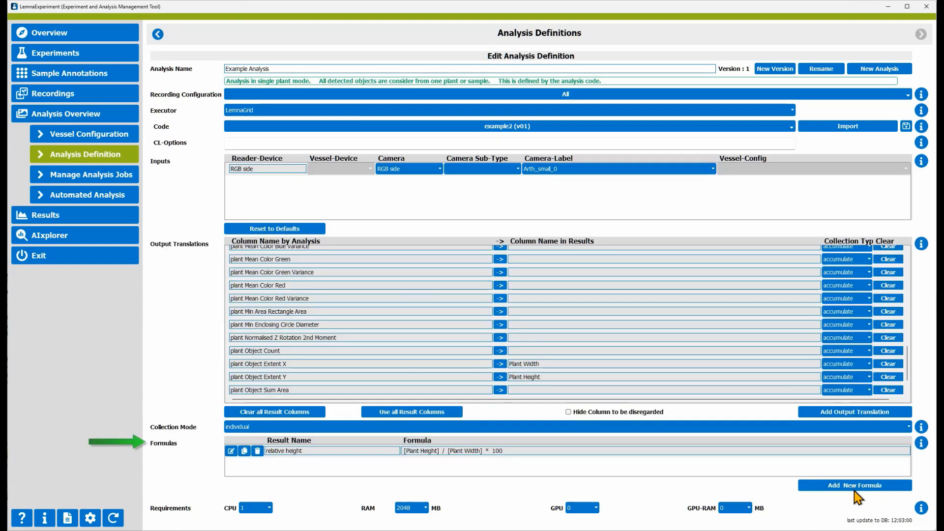
{"action": "left_click", "coordinate": [855, 492]}
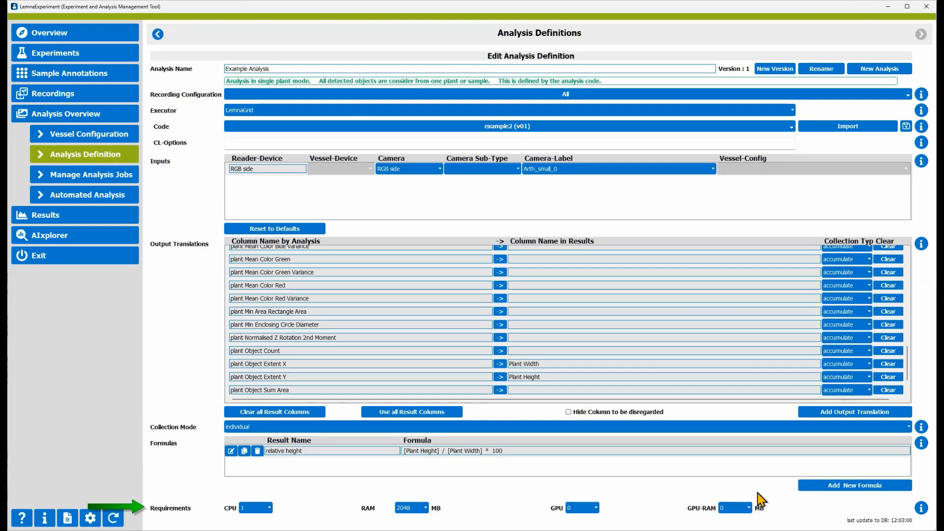
Step: Create a new version of the Infection Analysis definition that uses leafMTP (v01), and return to the list of analysis definitions
{"action": "key", "text": "ctrl+shift+Escape"}
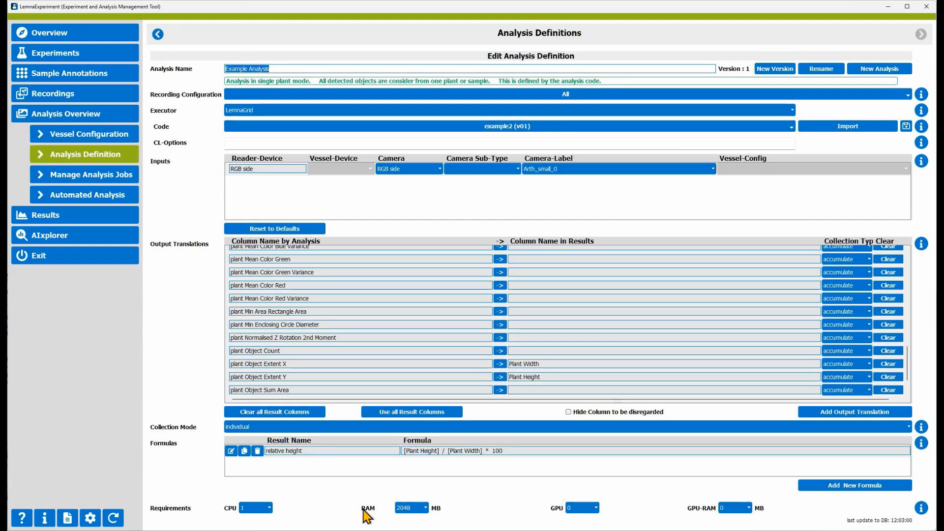
{"action": "left_click", "coordinate": [158, 34]}
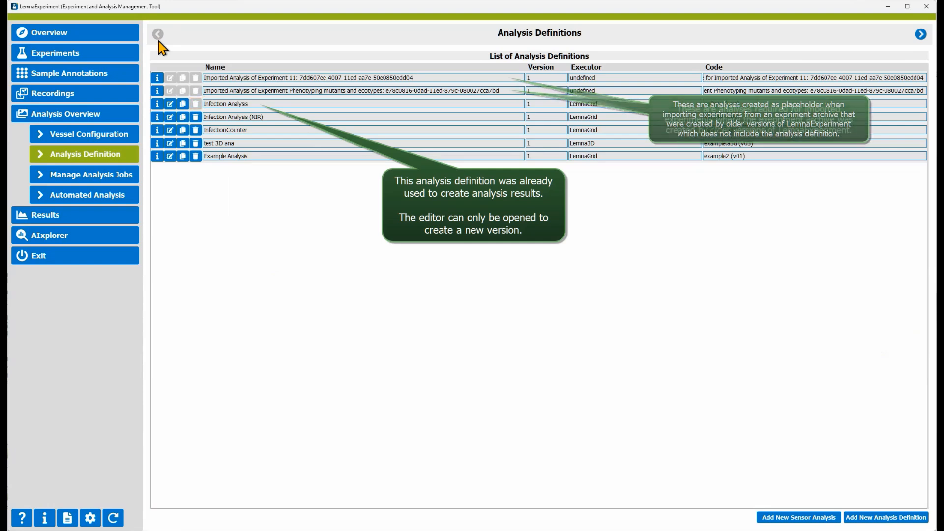
{"action": "left_click", "coordinate": [170, 104]}
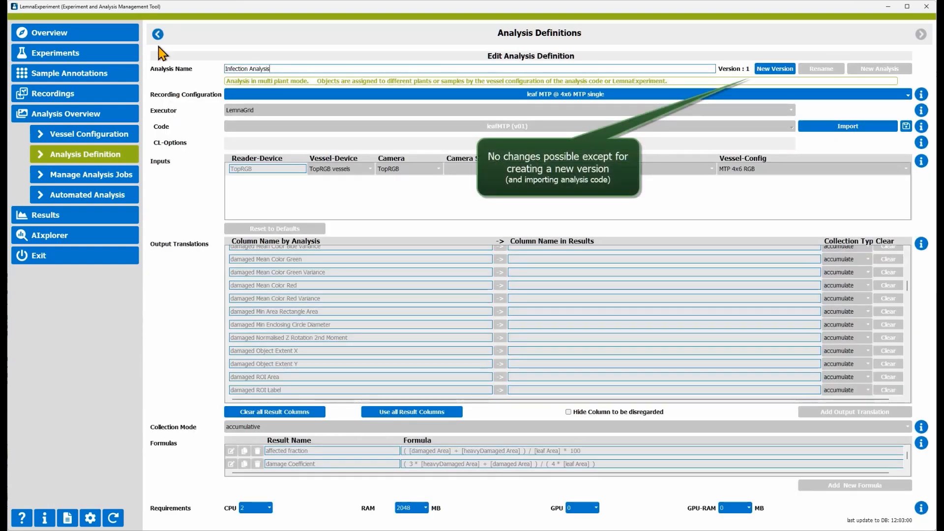
{"action": "left_click", "coordinate": [782, 70]}
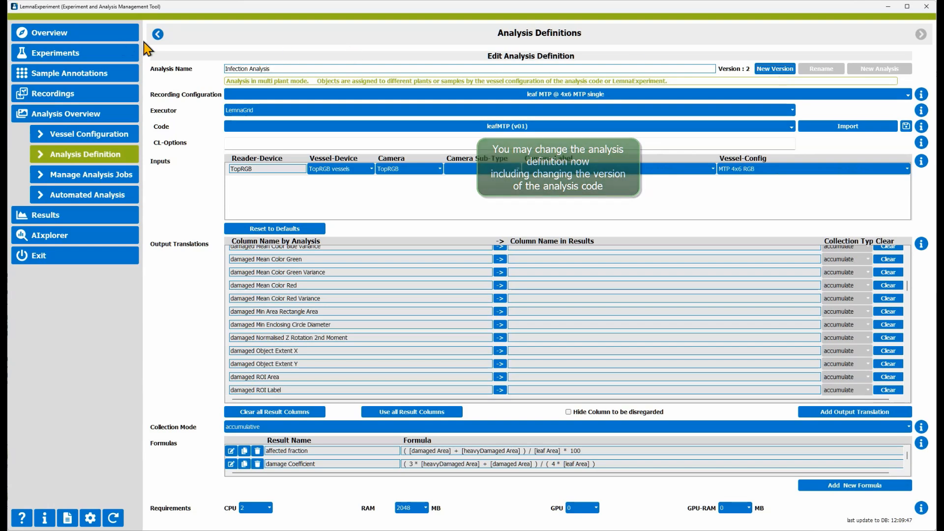
{"action": "left_click", "coordinate": [156, 38]}
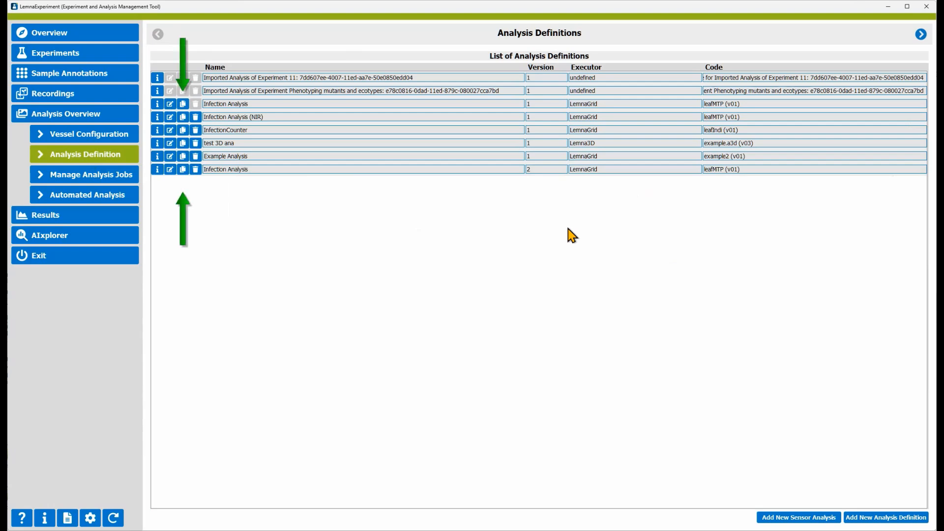
Step: Duplicate the Example Analysis definition, rename the copy "Example Analysis for another case" and return to the list
{"action": "left_click", "coordinate": [183, 156]}
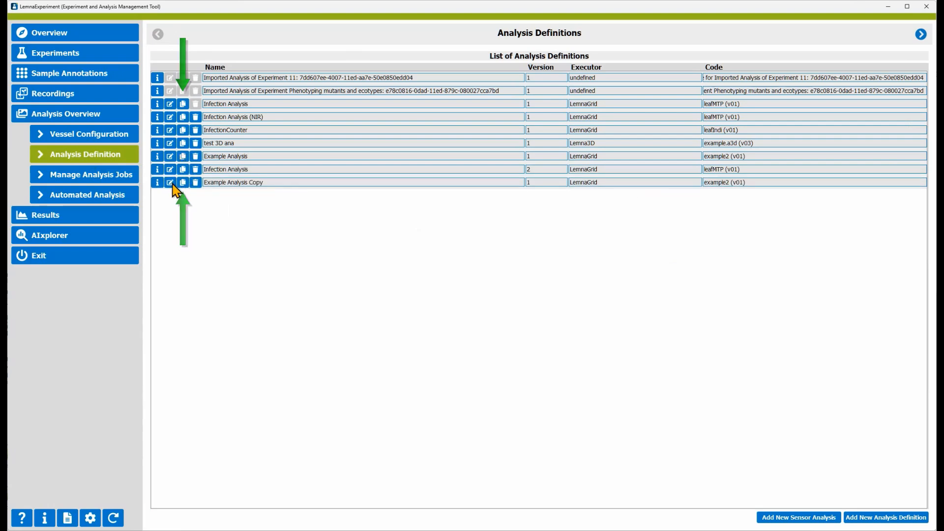
{"action": "left_click", "coordinate": [170, 183]}
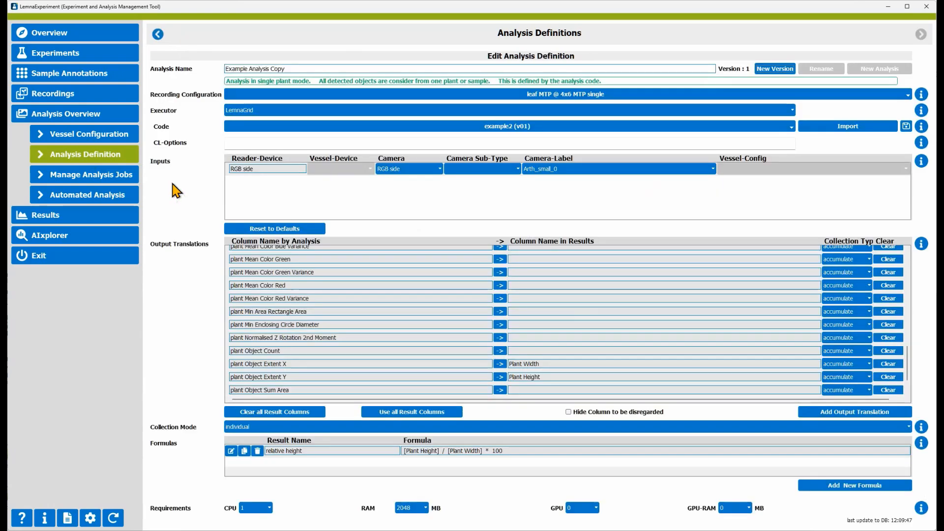
{"action": "double_click", "coordinate": [279, 68]}
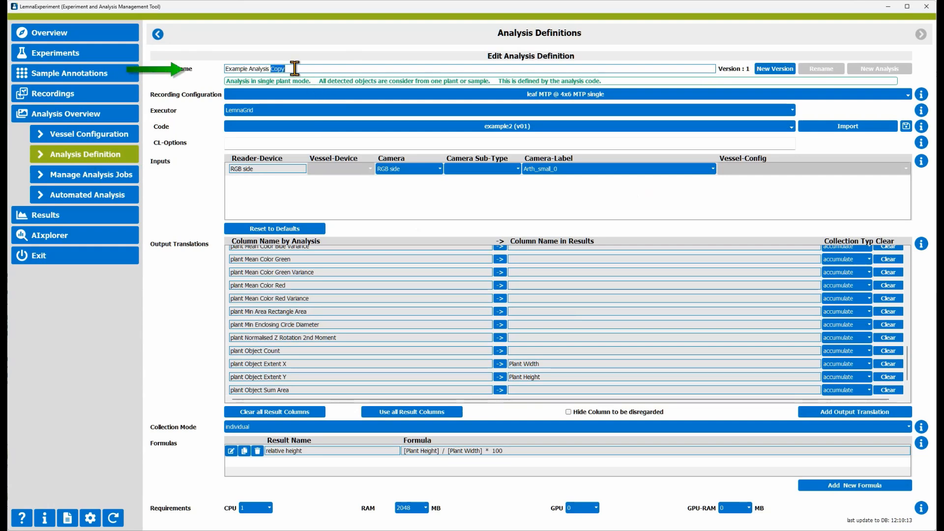
{"action": "type", "text": "for another case"}
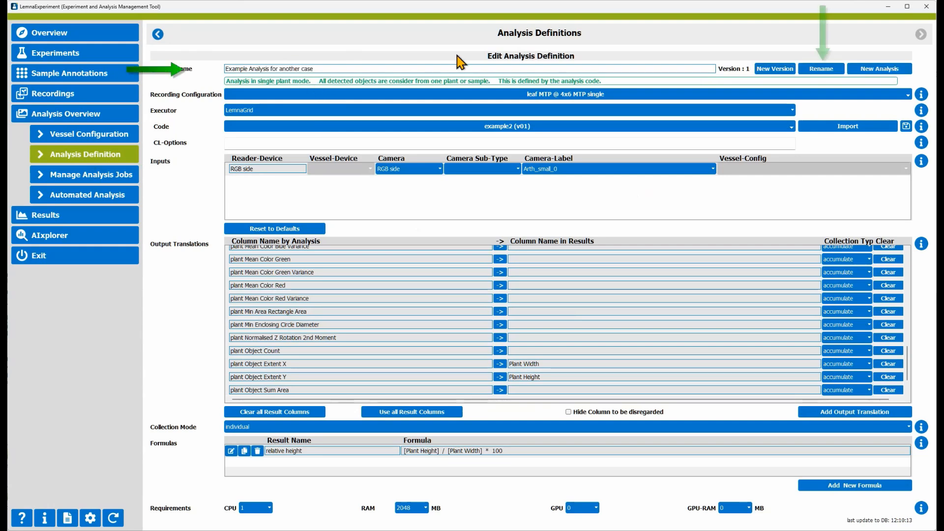
{"action": "left_click", "coordinate": [812, 68]}
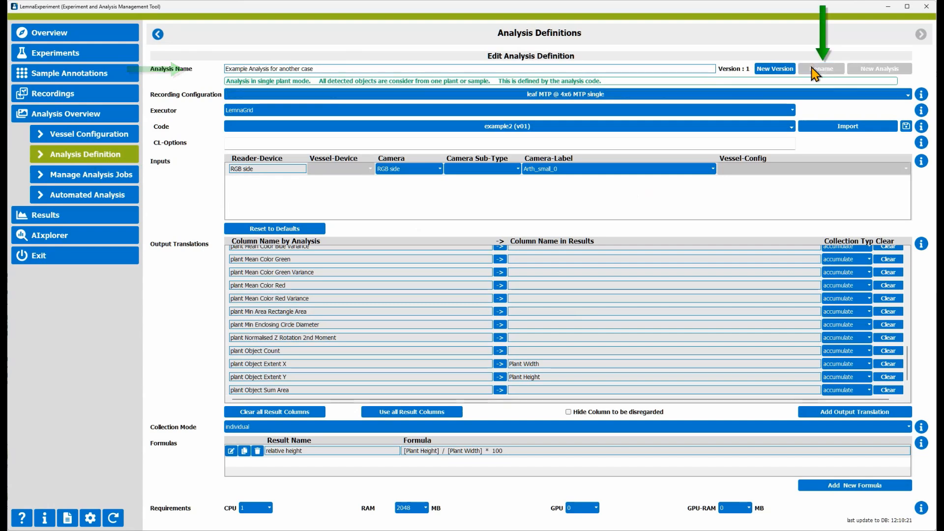
{"action": "left_click", "coordinate": [158, 34]}
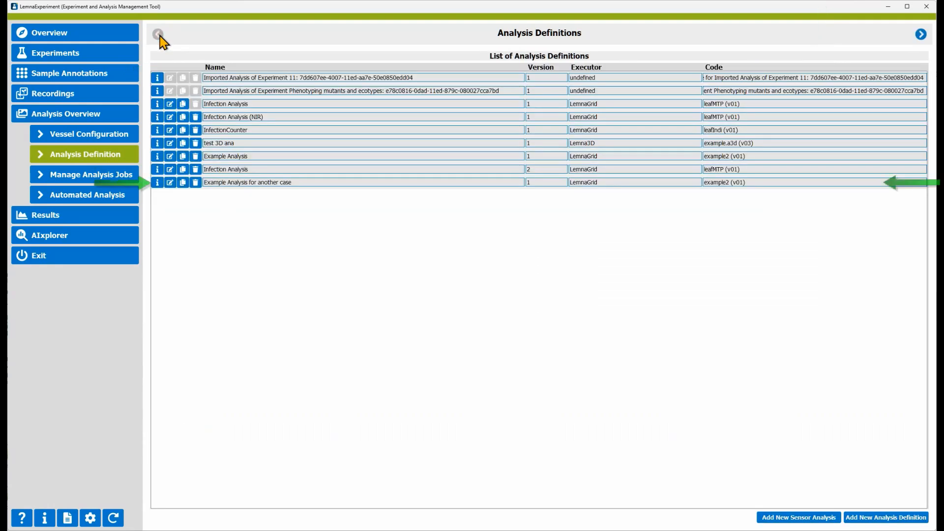